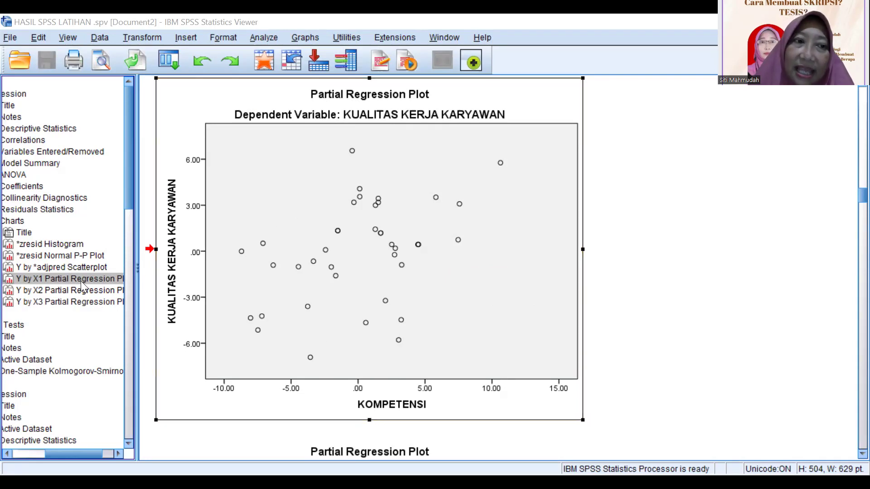
- Display the partial regression plots of KUALITAS KERJA KARYAWAN against DIKLAT (X2) and KOMITMEN ORGANISASI (X3)
left_click(62, 291)
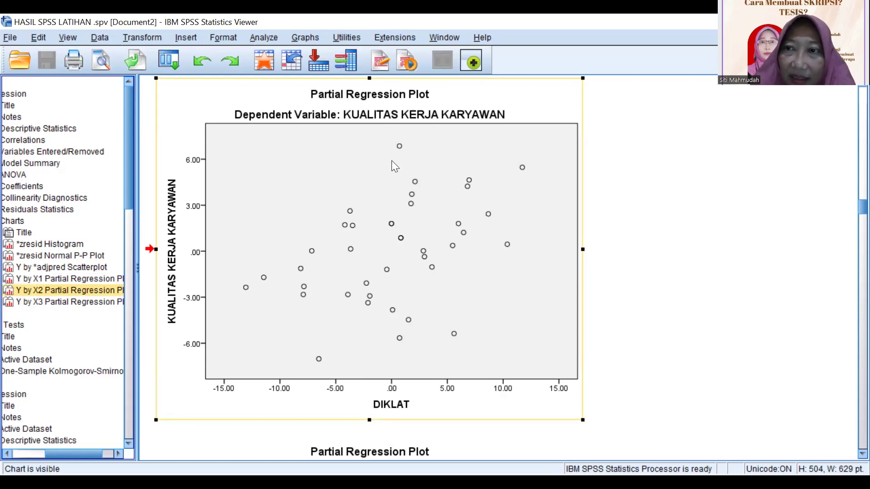
left_click(101, 304)
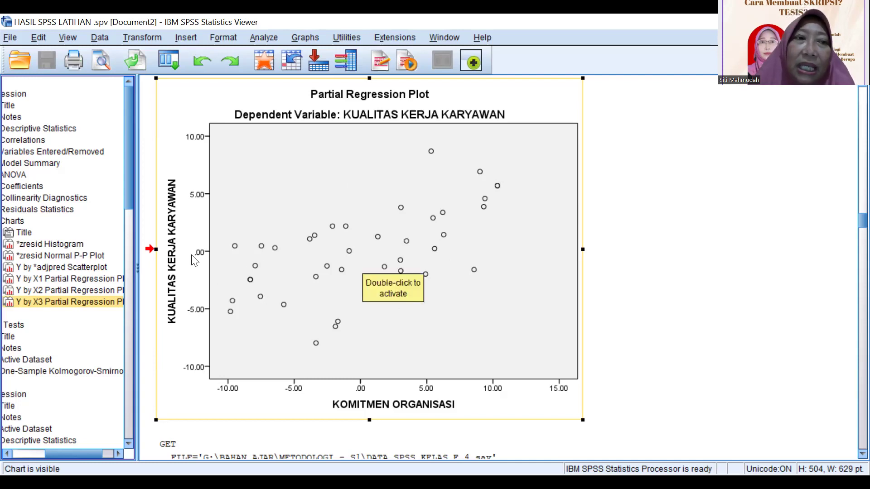
- Locate the Regression output block just before the Reliability output in the outline and select the whole block
left_click(126, 254)
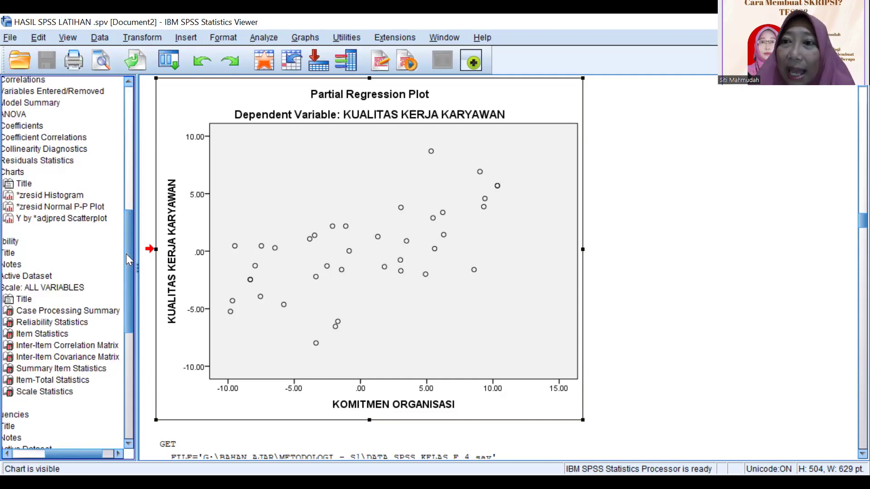
left_click_drag(126, 254, 126, 214)
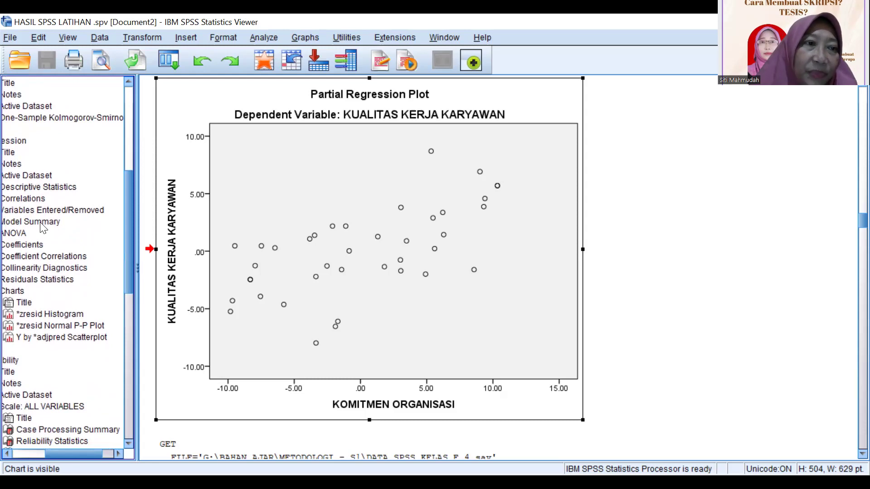
left_click(7, 141)
left_click(43, 142)
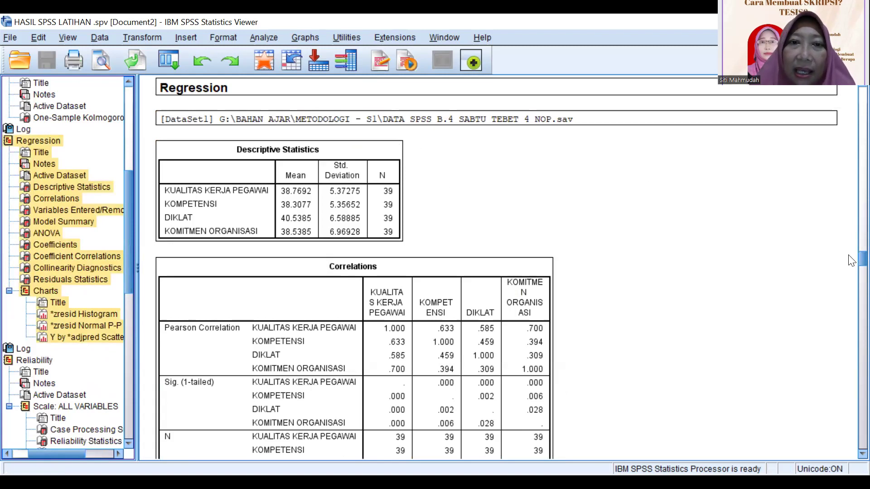
- Review the Model Summary, ANOVA, Coefficients and Coefficient Correlations tables of the KUALITAS KERJA PEGAWAI regression
scroll(851, 263, "down", 13)
scroll(851, 275, "down", 5)
scroll(851, 277, "down", 5)
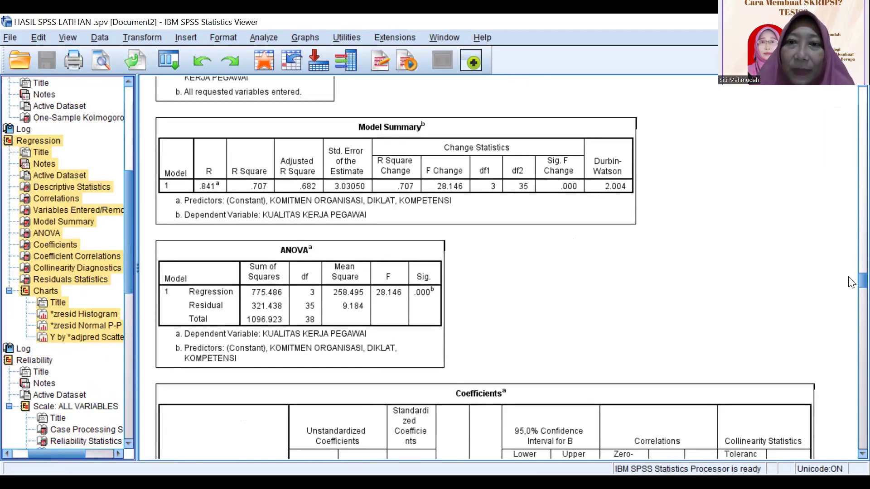
scroll(851, 282, "down", 20)
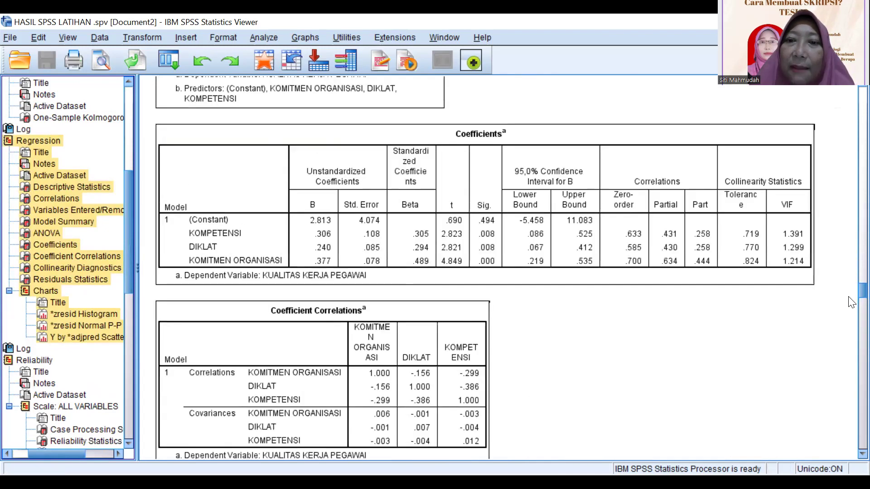
scroll(851, 310, "down", 20)
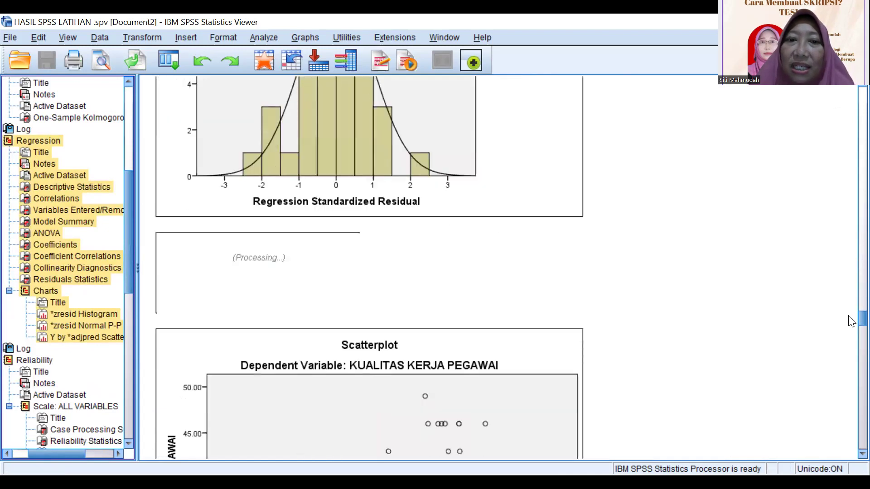
- Examine the histogram of the regression standardized residual for KUALITAS KERJA PEGAWAI
scroll(851, 321, "down", 8)
scroll(852, 315, "up", 11)
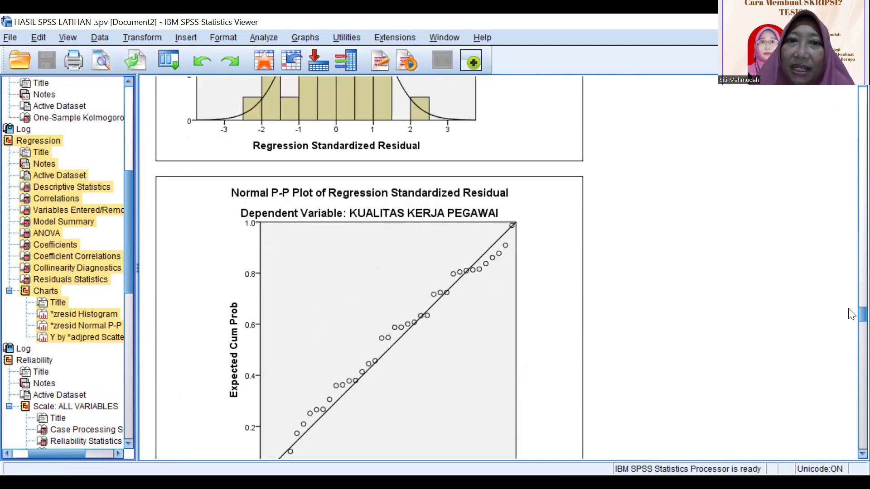
scroll(851, 312, "up", 3)
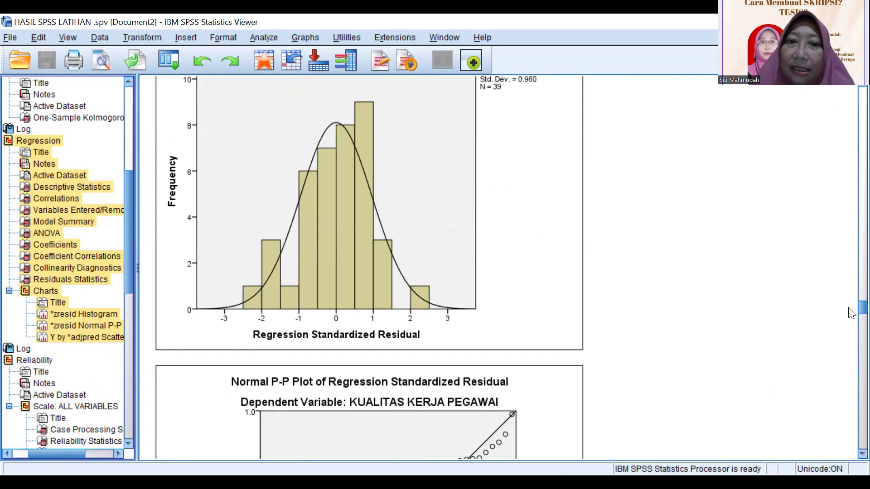
scroll(852, 313, "up", 5)
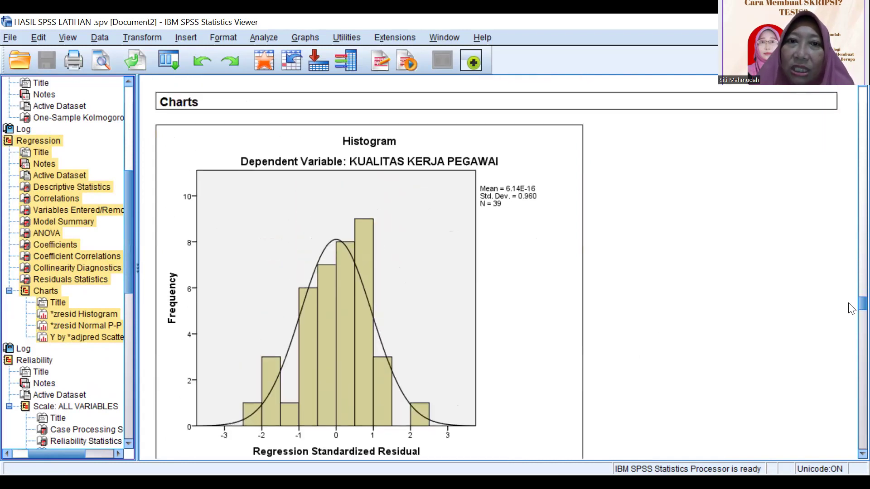
scroll(852, 310, "down", 1)
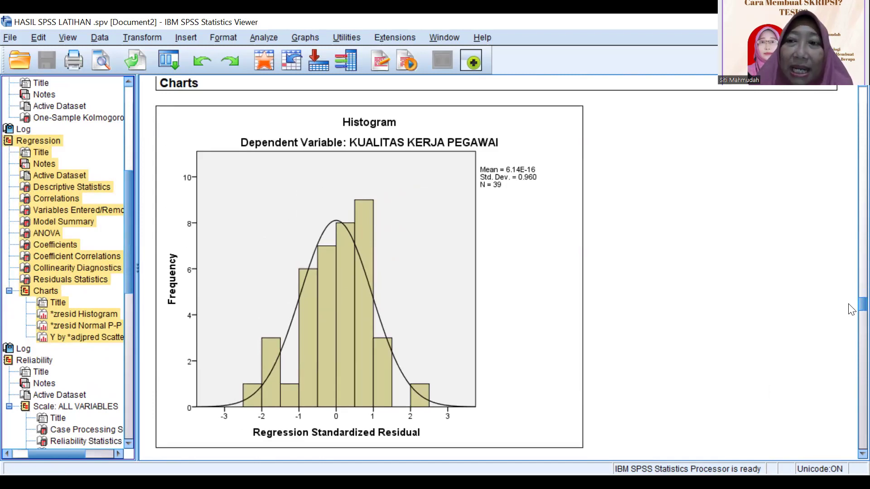
- Examine the Normal P-P plot and the scatterplot for the dependent variable KUALITAS KERJA PEGAWAI
scroll(851, 312, "down", 18)
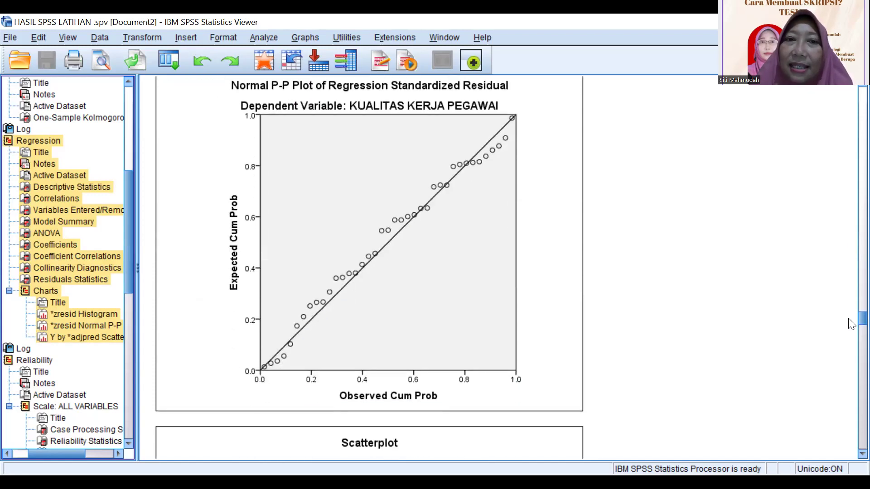
scroll(851, 324, "up", 1)
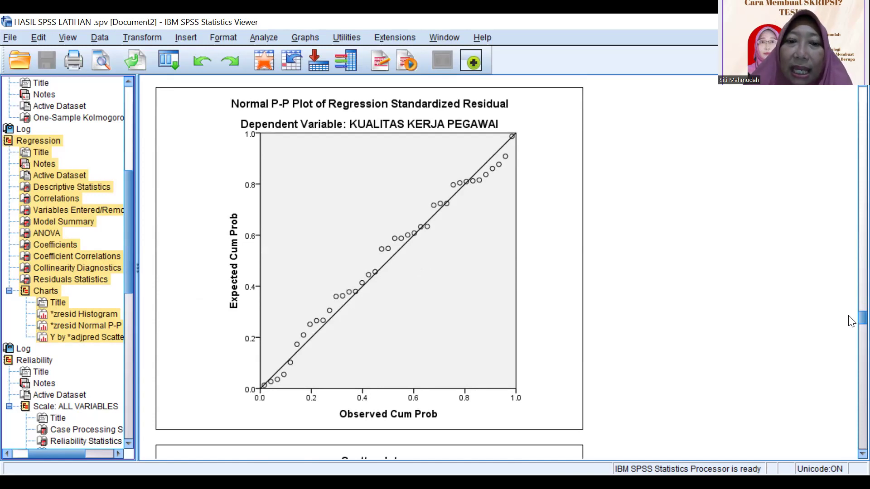
scroll(850, 321, "down", 5)
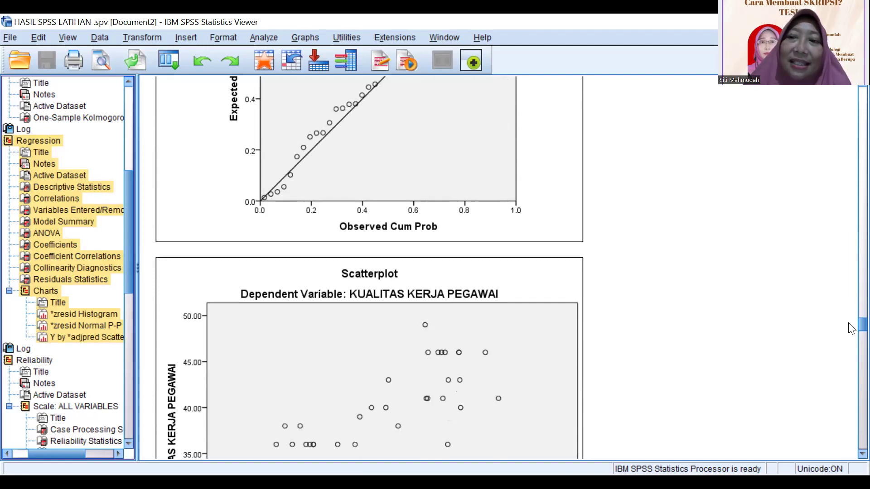
scroll(850, 328, "down", 5)
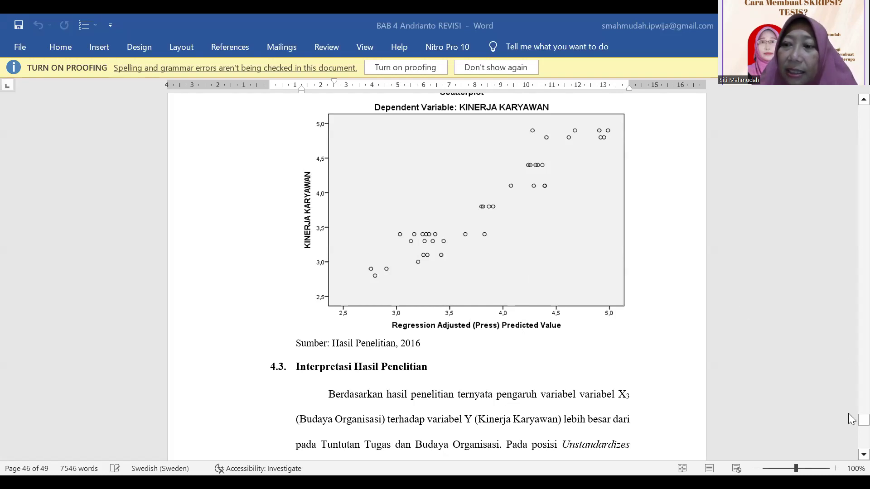
- In the BAB 4 document in Word, read section 4.2.9.3, Hasil Uji Homoskedastisitas, from its heading through its closing sentence
left_click_drag(852, 423, 852, 416)
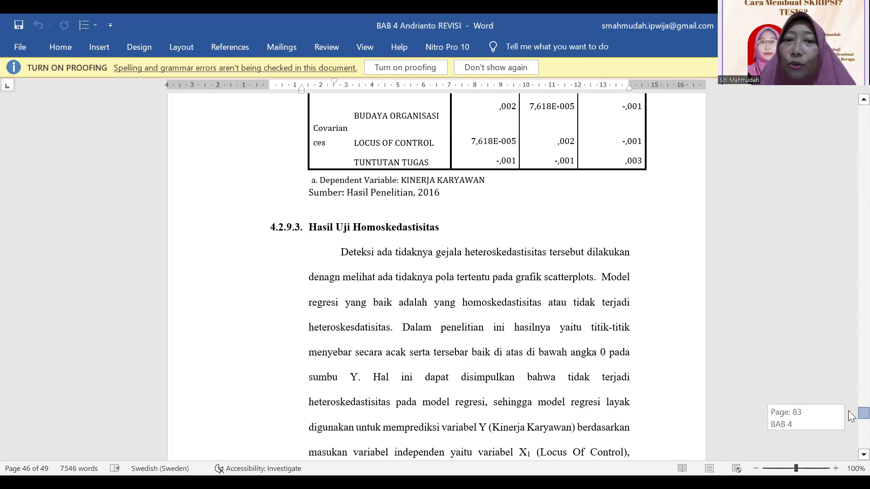
left_click_drag(851, 416, 852, 418)
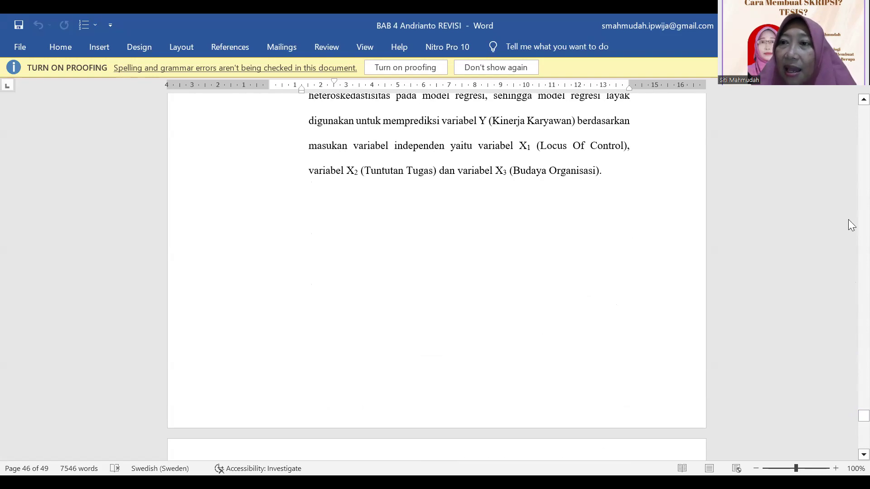
scroll(851, 105, "up", 2)
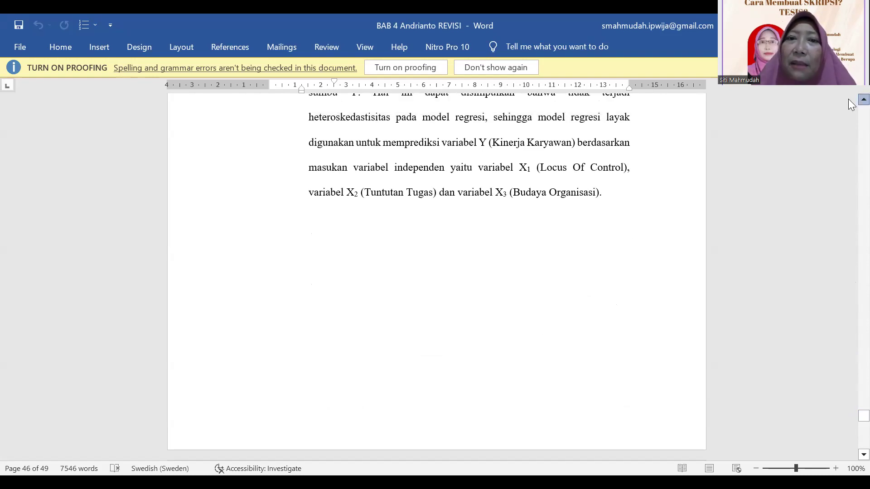
scroll(851, 105, "up", 4)
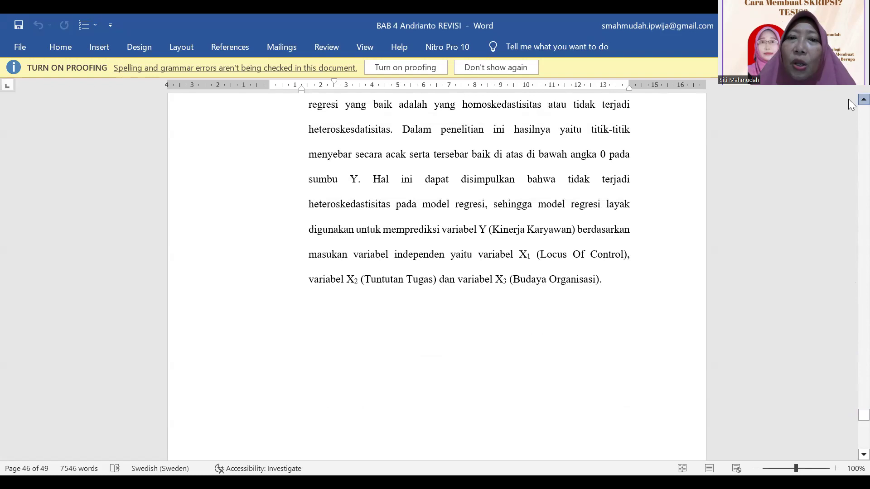
scroll(851, 105, "up", 3)
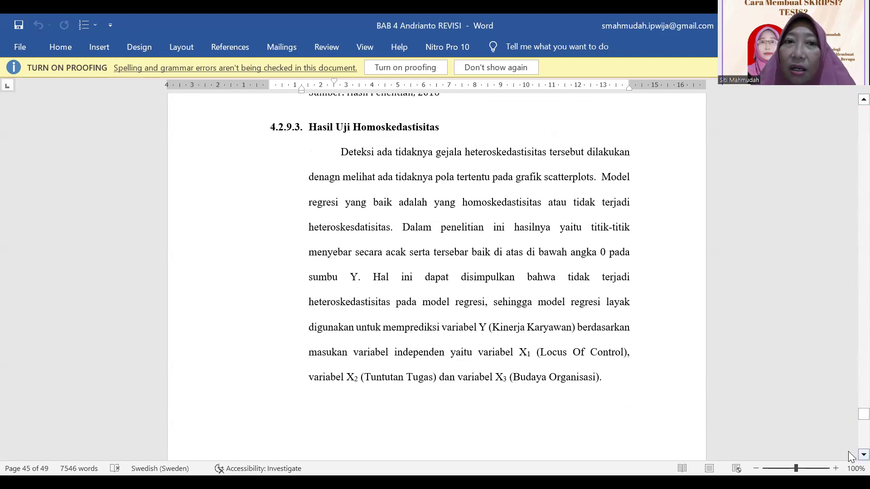
- Examine the KINERJA KARYAWAN scatterplot on page 84, including its source line, up to heading 4.3
scroll(848, 451, "down", 5)
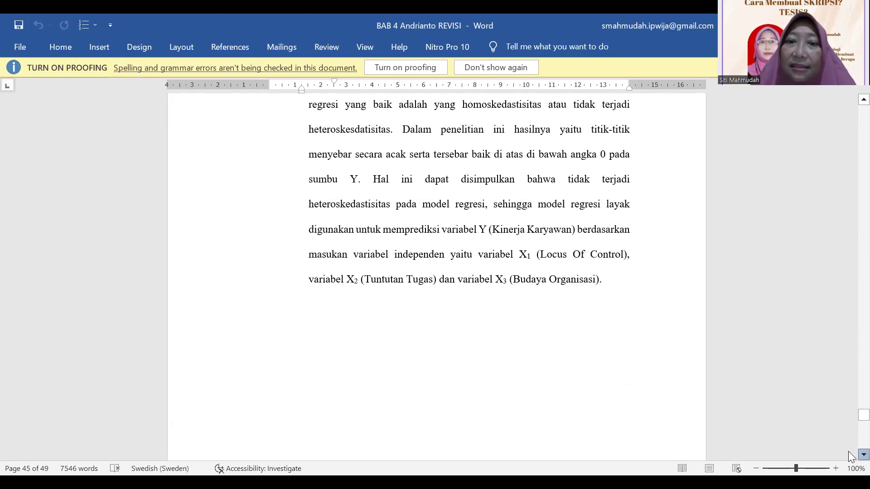
scroll(848, 452, "down", 9)
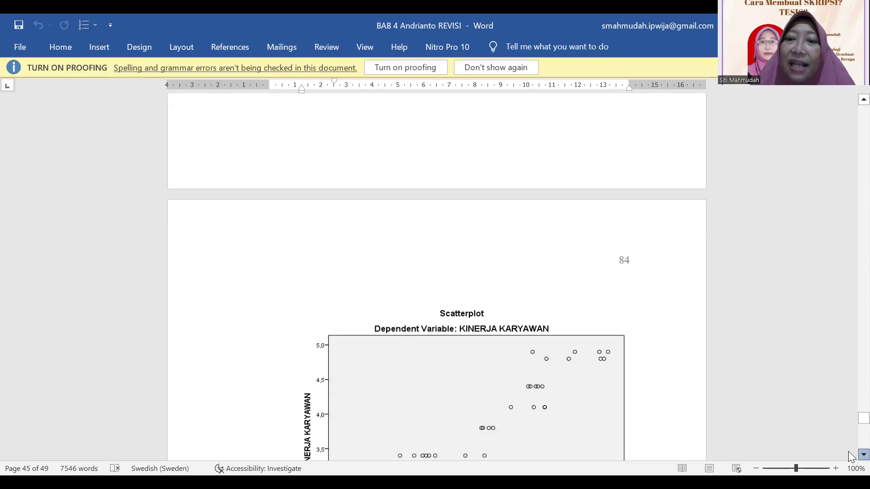
scroll(850, 456, "down", 1)
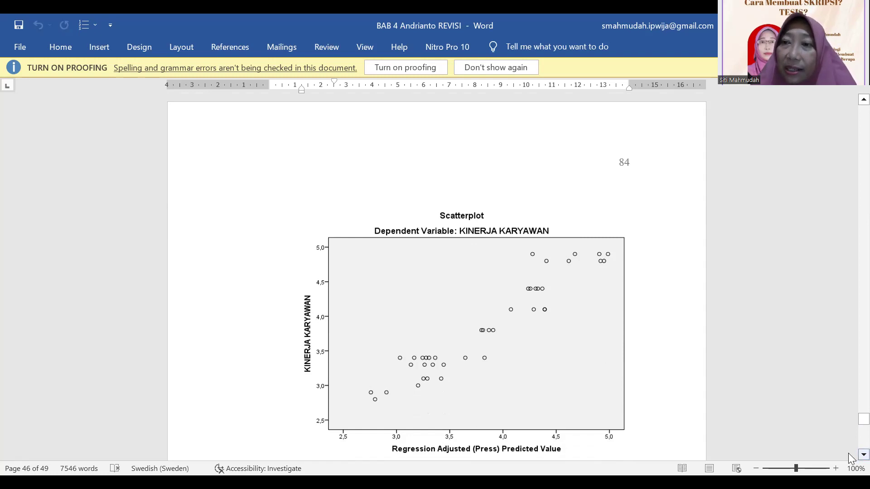
scroll(850, 458, "down", 1)
scroll(851, 458, "down", 1)
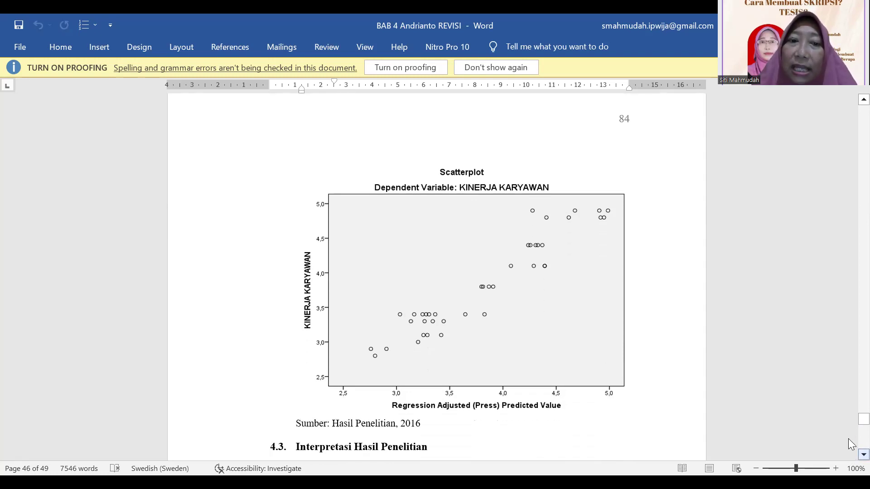